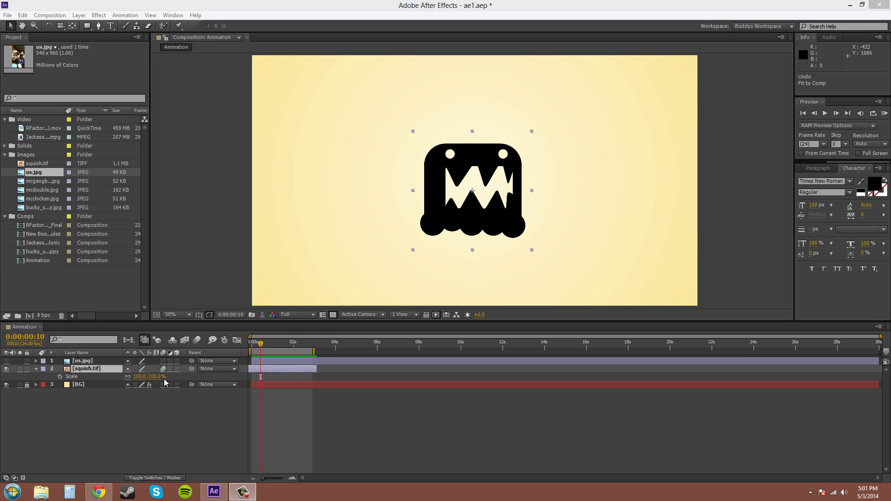
# Step: Inspect the squish.tif Scale dialog and its units, then close it without changing the value
pyautogui.rightClick(138, 378)
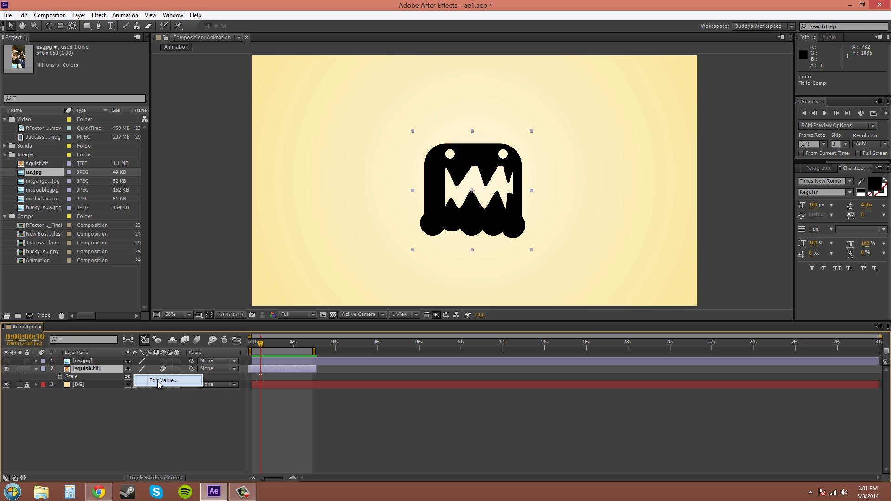
pyautogui.click(158, 381)
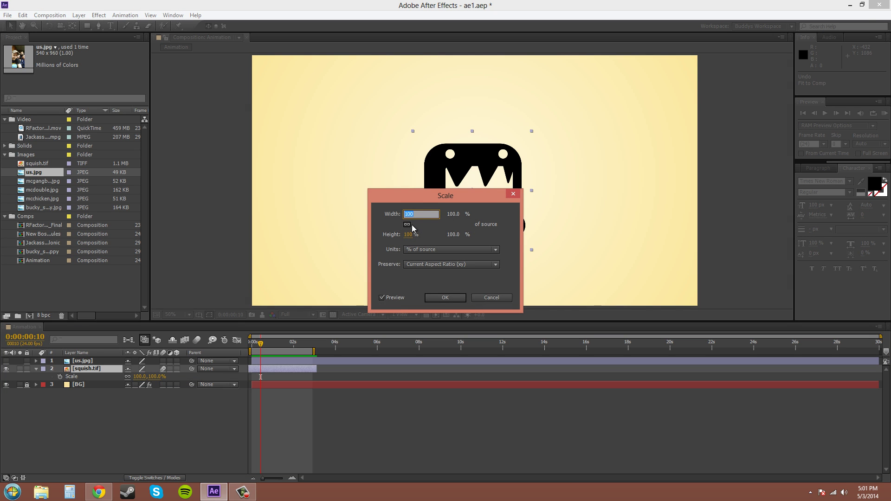
pyautogui.click(431, 250)
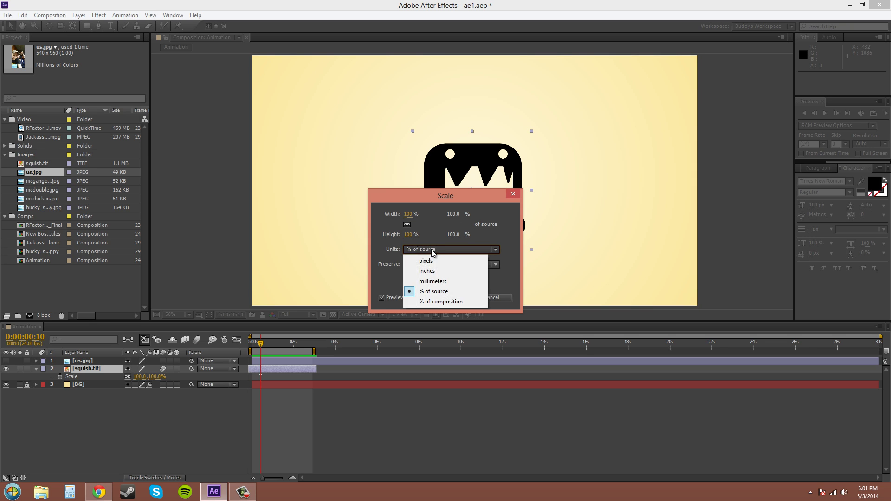
pyautogui.click(432, 251)
pyautogui.click(431, 264)
pyautogui.click(436, 267)
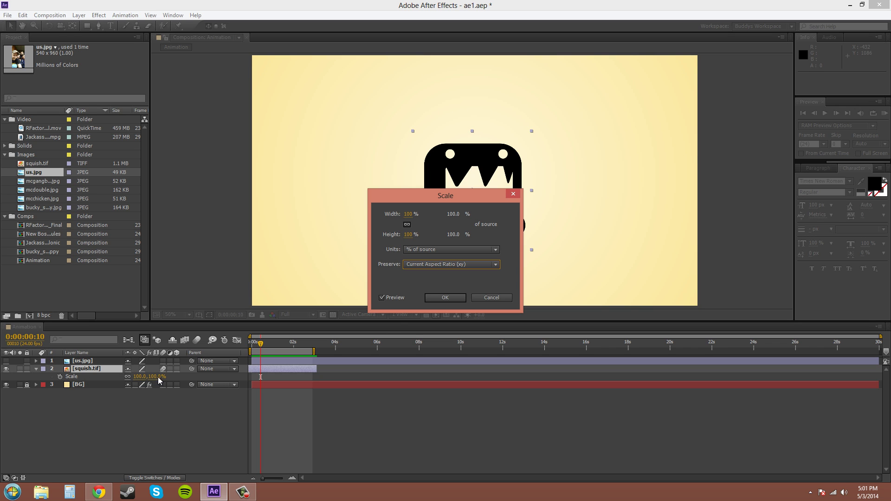
pyautogui.click(449, 298)
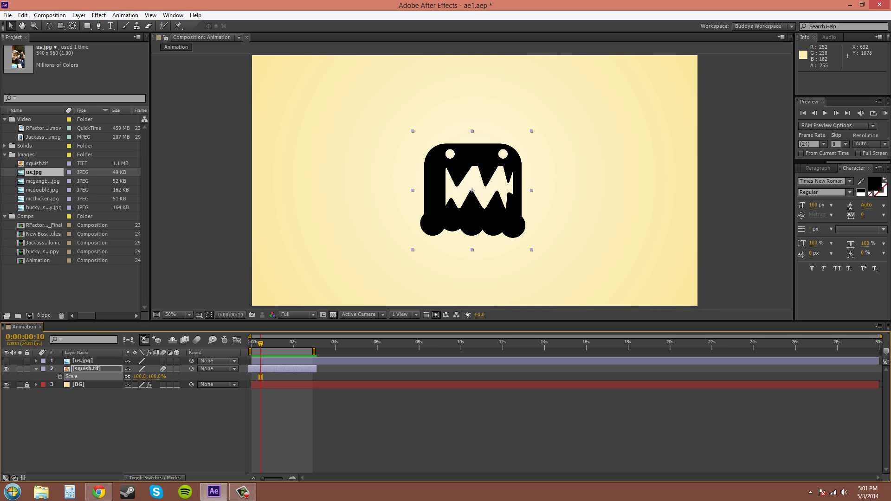
# Step: Nudge the logo's scale up to about 116% with Alt+Numpad Plus, then back to 100%
pyautogui.click(473, 250)
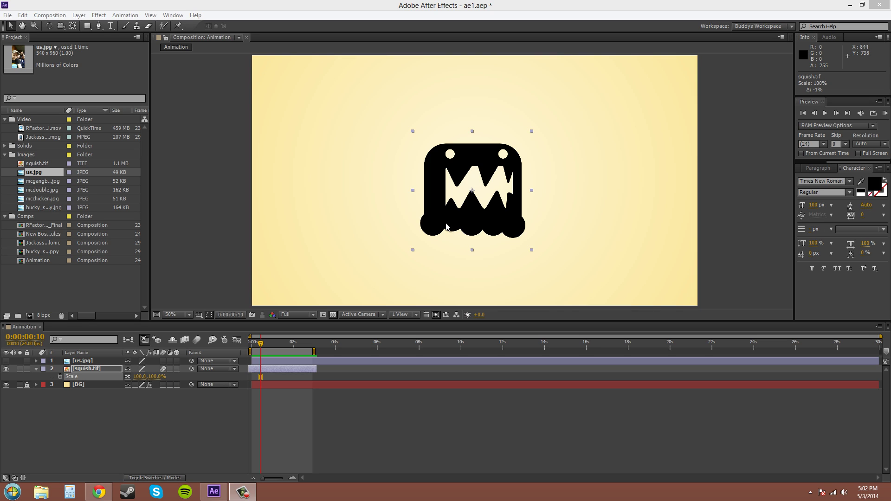
pyautogui.click(443, 221)
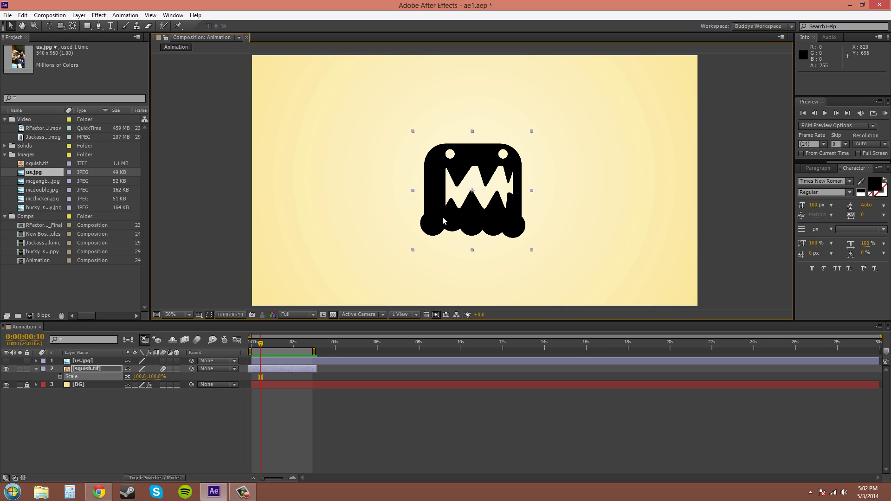
pyautogui.press('alt+KP_Add')
pyautogui.press('alt+KP_Add')
pyautogui.press('alt+KP_Add')
pyautogui.press('alt+KP_Add')
pyautogui.press('alt+KP_Add')
pyautogui.press('alt+KP_Add')
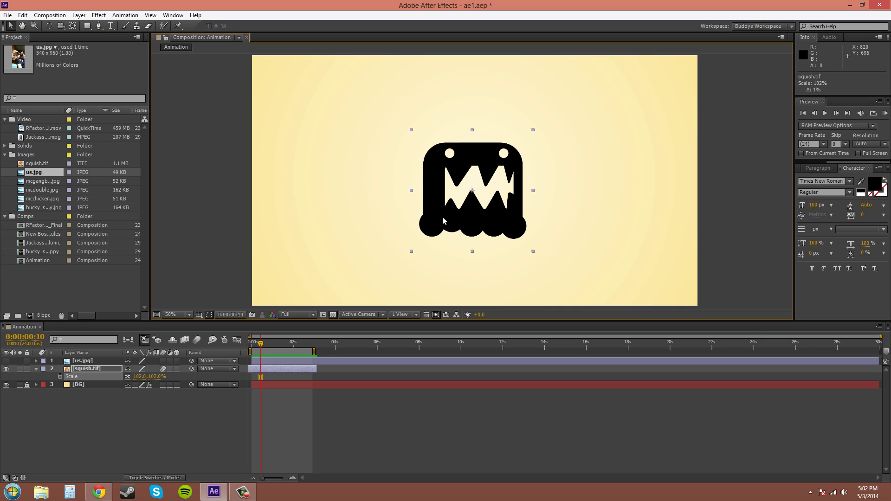
pyautogui.press('alt+KP_Add')
pyautogui.press('alt+KP_Add')
pyautogui.press('alt+KP_Add')
pyautogui.press('alt+KP_Add')
pyautogui.press('alt+KP_Add')
pyautogui.press('alt+KP_Add')
pyautogui.press('alt+KP_Add')
pyautogui.press('alt+KP_Add')
pyautogui.press('alt+KP_Add')
pyautogui.press('alt+KP_Add')
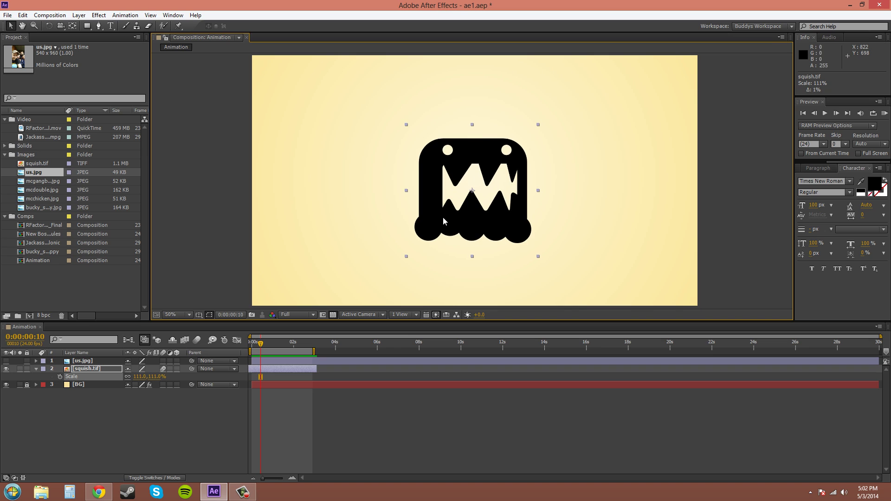
pyautogui.press('alt+KP_Add')
pyautogui.press('alt+KP_Add')
pyautogui.press('alt+KP_Subtract')
pyautogui.press('alt+KP_Subtract')
pyautogui.press('alt+KP_Subtract')
pyautogui.press('alt+KP_Subtract')
pyautogui.press('alt+KP_Subtract')
pyautogui.press('alt+KP_Subtract')
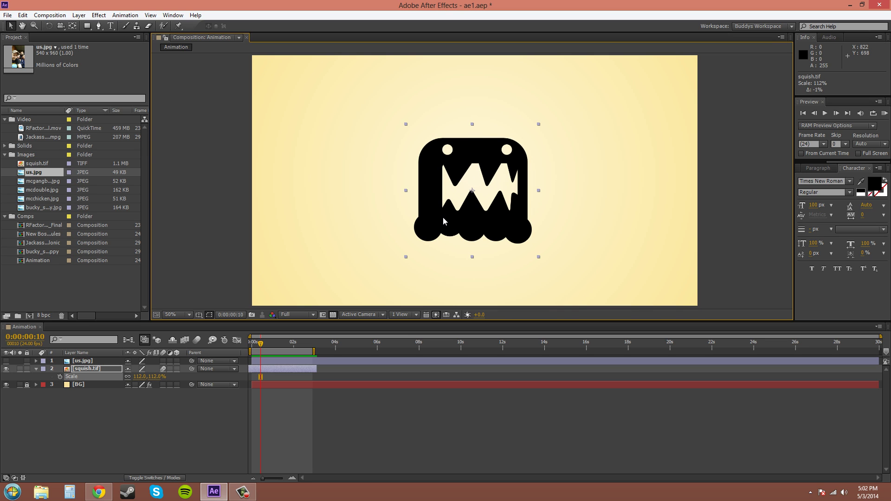
pyautogui.press('alt+KP_Subtract')
pyautogui.press('alt+KP_Subtract')
pyautogui.press('alt+KP_Subtract')
pyautogui.press('alt+KP_Subtract')
pyautogui.press('alt+KP_Subtract')
pyautogui.press('alt+KP_Subtract')
pyautogui.press('alt+KP_Subtract')
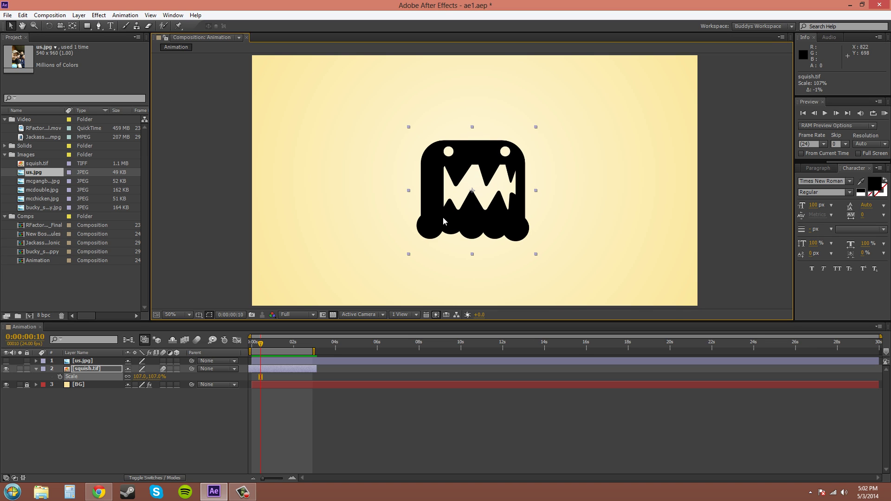
pyautogui.press('alt+KP_Subtract')
pyautogui.press('alt+KP_Subtract')
pyautogui.press('alt+KP_Subtract')
pyautogui.press('alt+KP_Subtract')
pyautogui.press('alt+KP_Subtract')
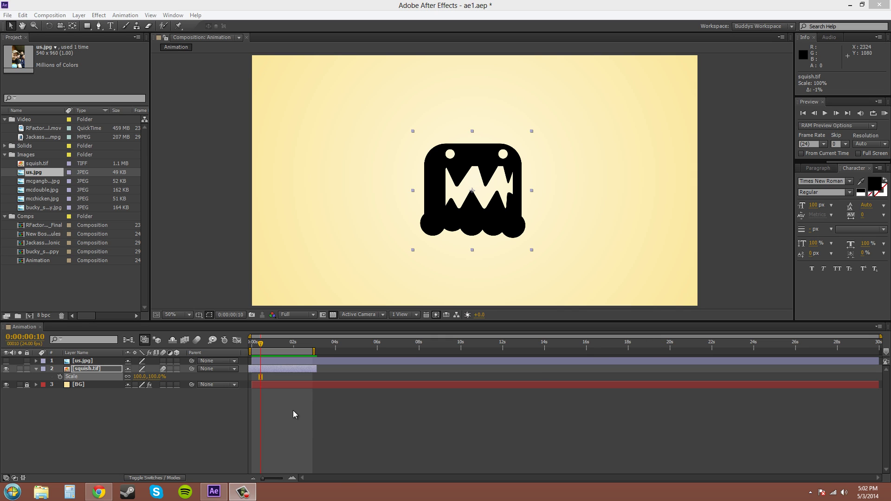
# Step: Reveal the layer's Scale, set a starting keyframe at 0s and a 150% keyframe at 1s
pyautogui.click(91, 369)
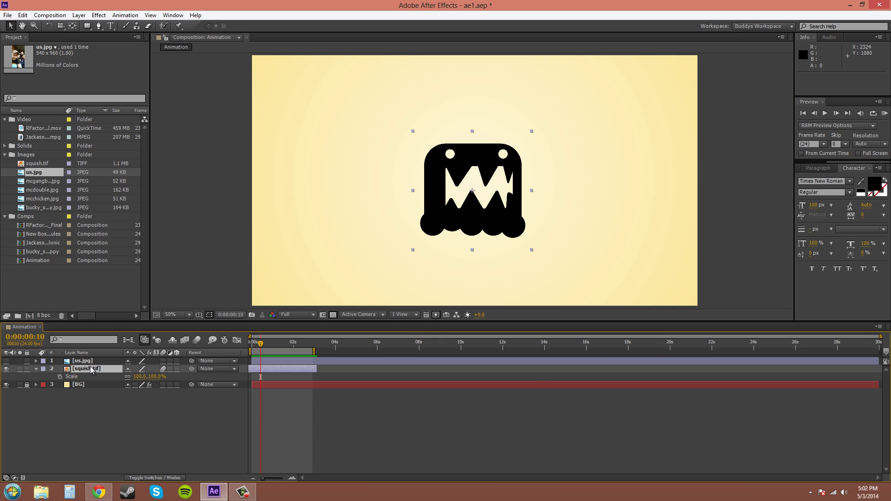
pyautogui.press('s')
pyautogui.press('s')
pyautogui.moveTo(260, 344); pyautogui.dragTo(250, 346)
pyautogui.click(59, 377)
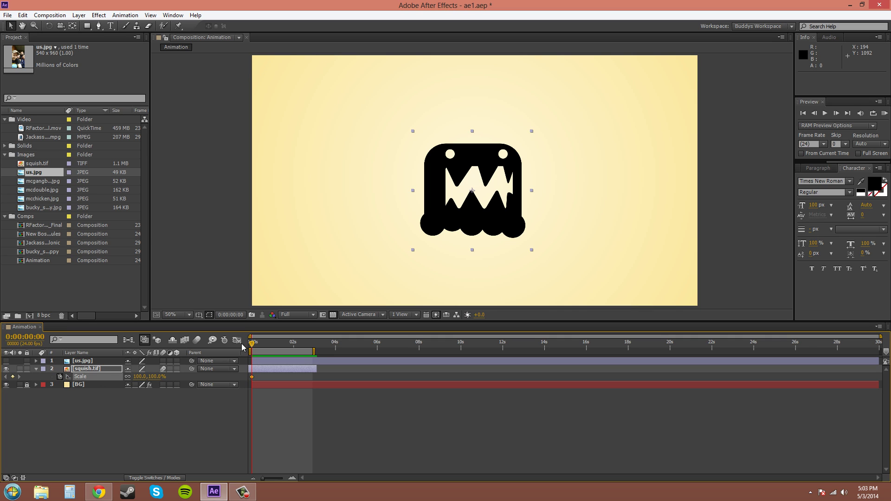
pyautogui.moveTo(253, 344); pyautogui.dragTo(273, 349)
pyautogui.click(154, 377)
pyautogui.write('150')
pyautogui.press('Return')
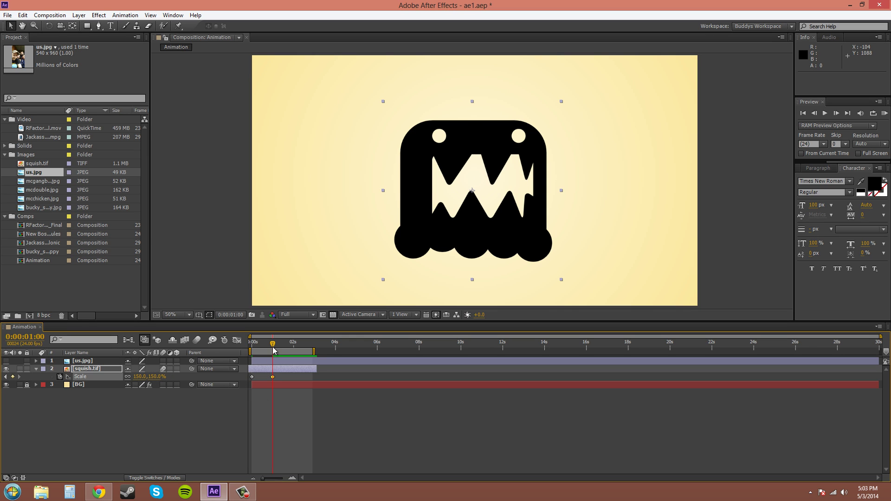
# Step: Add a 50% Scale keyframe at 0:00:02:00, then preview the animation from the start
pyautogui.moveTo(273, 344); pyautogui.dragTo(298, 347)
pyautogui.click(156, 376)
pyautogui.write('10')
pyautogui.press('Return')
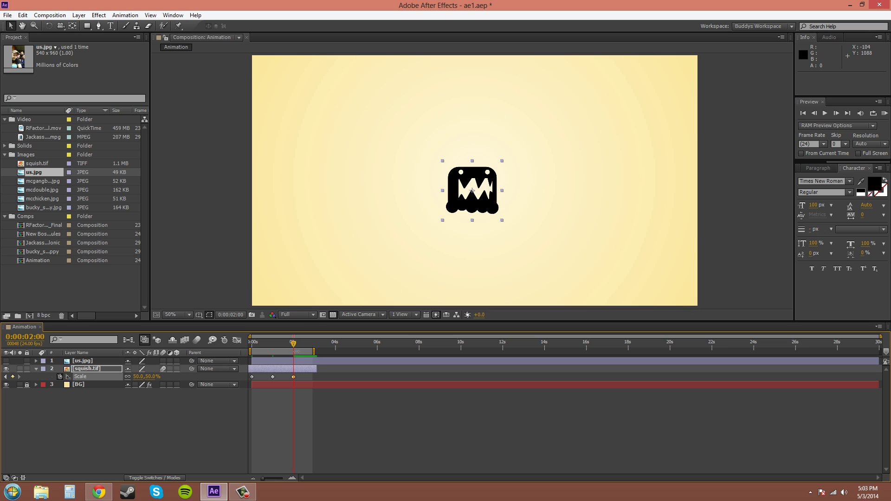
pyautogui.moveTo(294, 346); pyautogui.dragTo(223, 346)
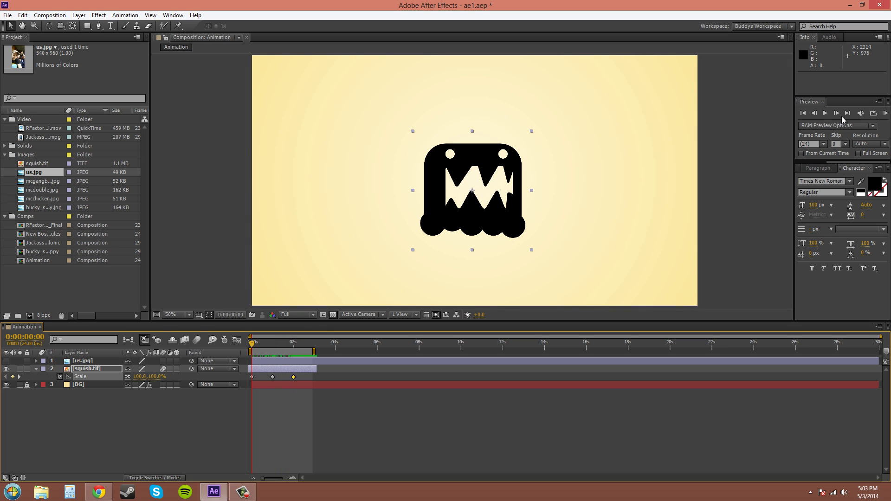
pyautogui.click(884, 114)
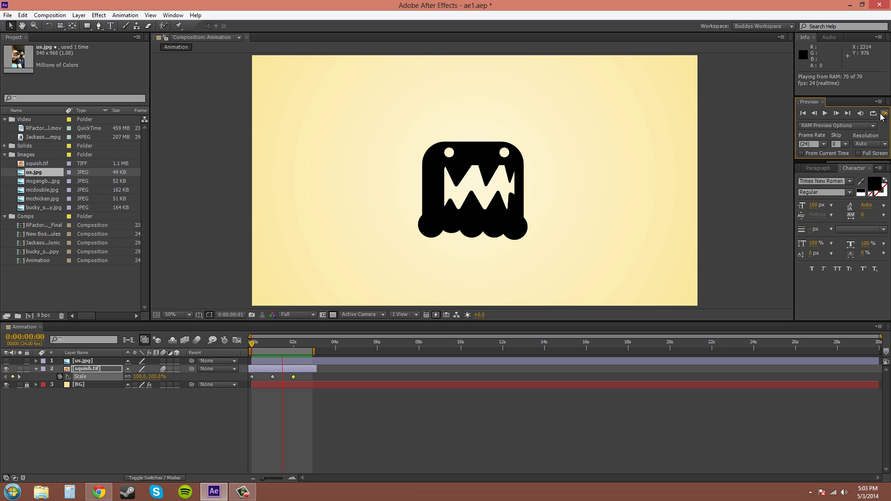
# Step: Stop the preview and step frame by frame around the 2-second Scale keyframe
pyautogui.click(884, 114)
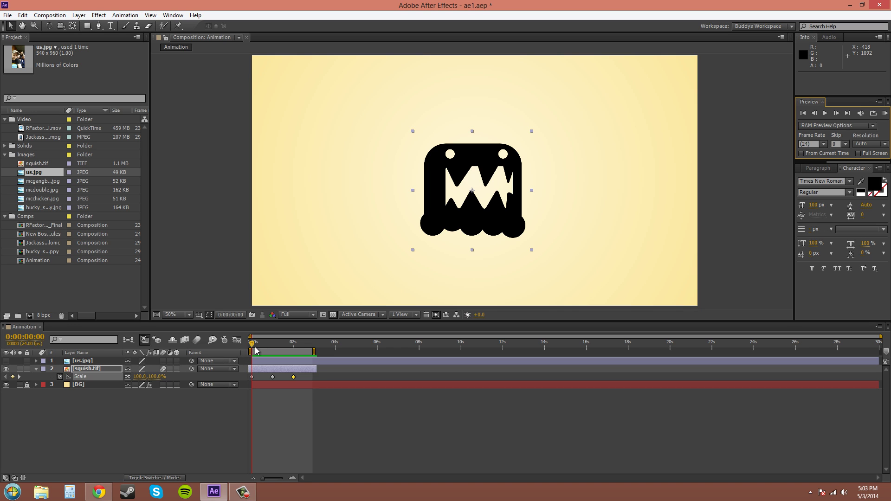
pyautogui.moveTo(253, 344); pyautogui.dragTo(293, 342)
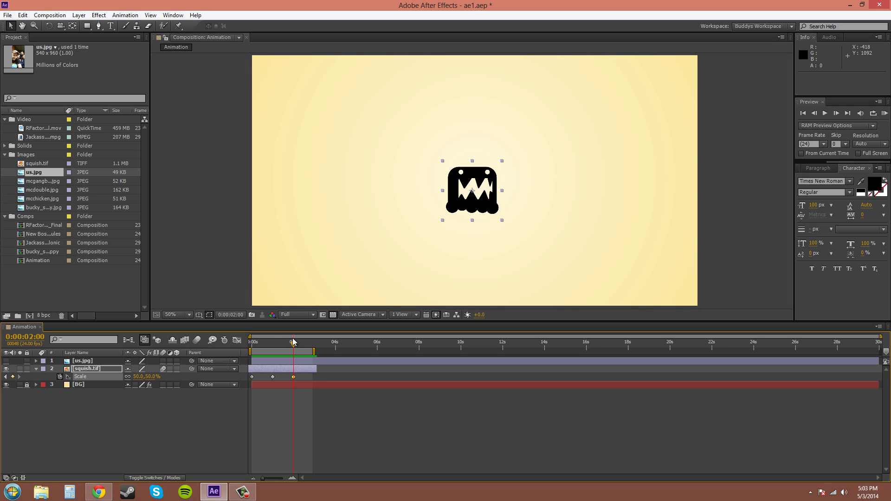
pyautogui.moveTo(292, 342)
pyautogui.mouseDown()
pyautogui.moveTo(304, 347)
pyautogui.moveTo(296, 345)
pyautogui.mouseUp()
pyautogui.press('pageup')
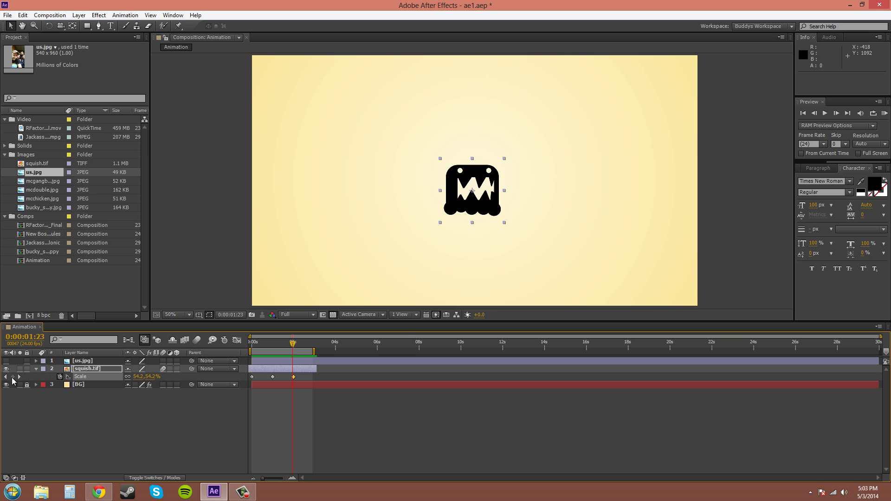
pyautogui.press('pagedown')
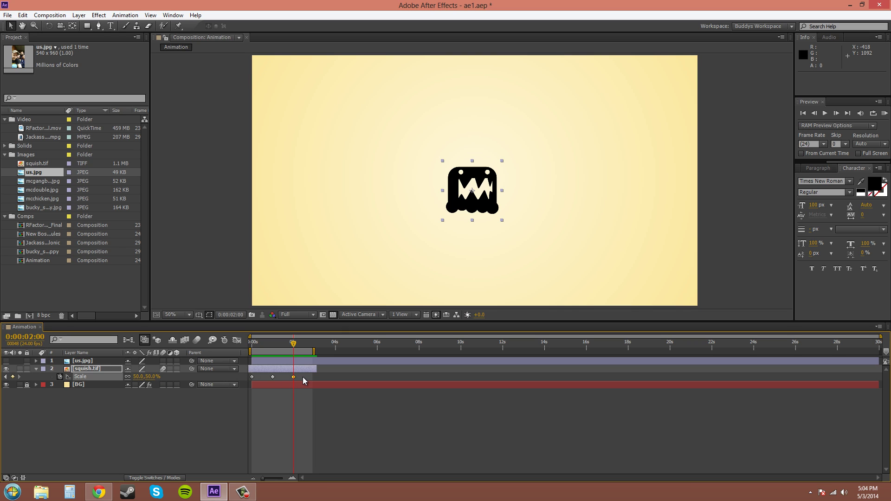
# Step: Change the 2-second keyframe's Scale to -50% and scrub through the flipped animation
pyautogui.click(343, 388)
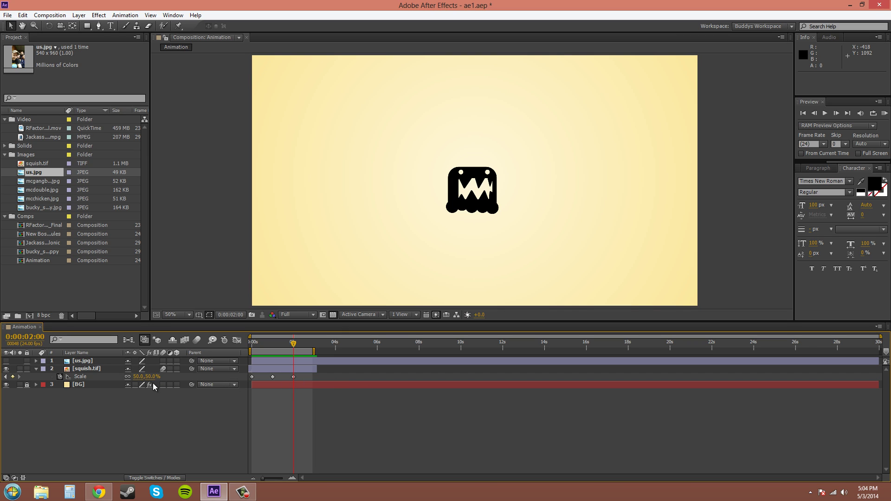
pyautogui.click(151, 377)
pyautogui.press('Return')
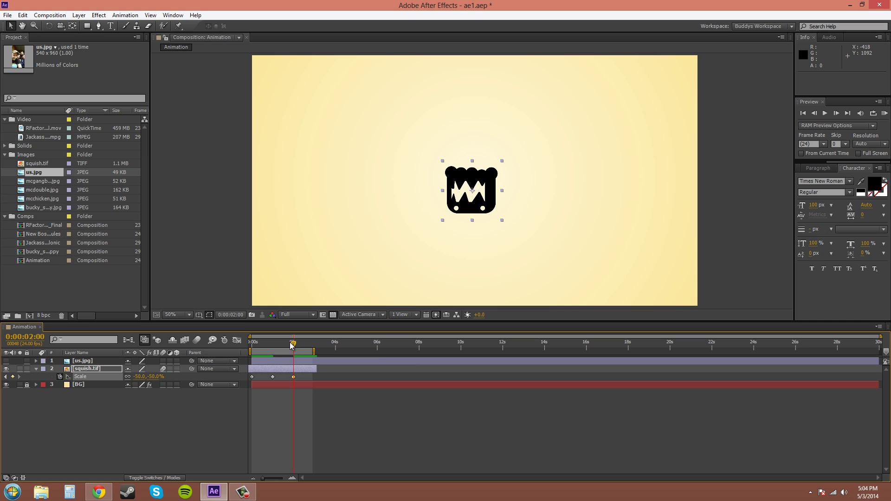
pyautogui.moveTo(294, 348)
pyautogui.mouseDown()
pyautogui.moveTo(279, 349)
pyautogui.moveTo(303, 352)
pyautogui.moveTo(260, 356)
pyautogui.moveTo(302, 360)
pyautogui.moveTo(294, 361)
pyautogui.mouseUp()
pyautogui.click(294, 345)
pyautogui.moveTo(294, 347); pyautogui.dragTo(252, 347)
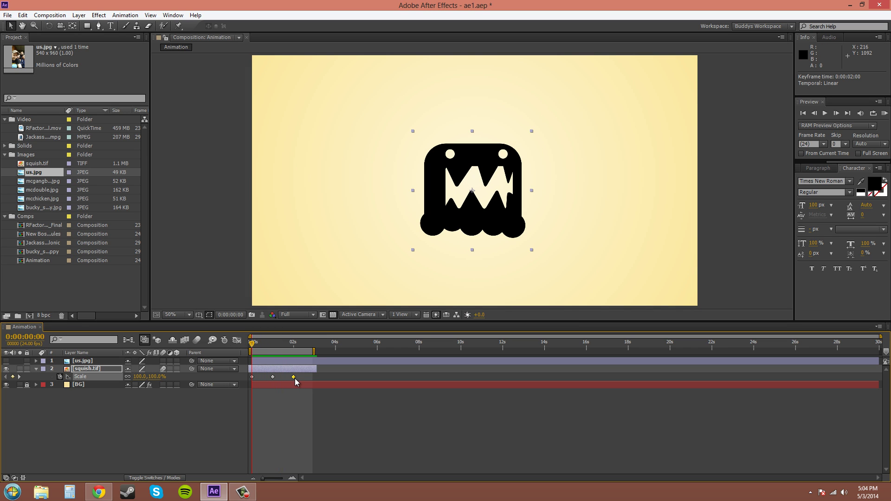
# Step: Stack the Scale keyframes at 0:00:00:00, test 50% scale, then undo back to 100%
pyautogui.moveTo(294, 377); pyautogui.dragTo(254, 375)
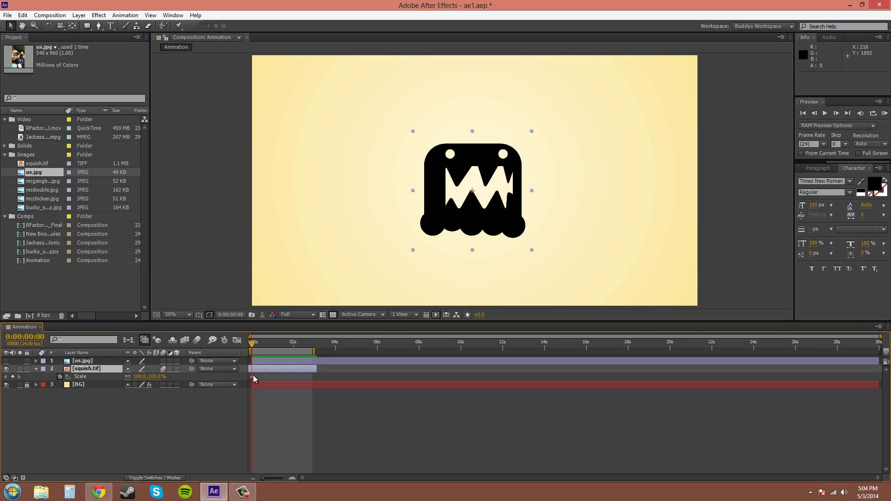
pyautogui.click(252, 376)
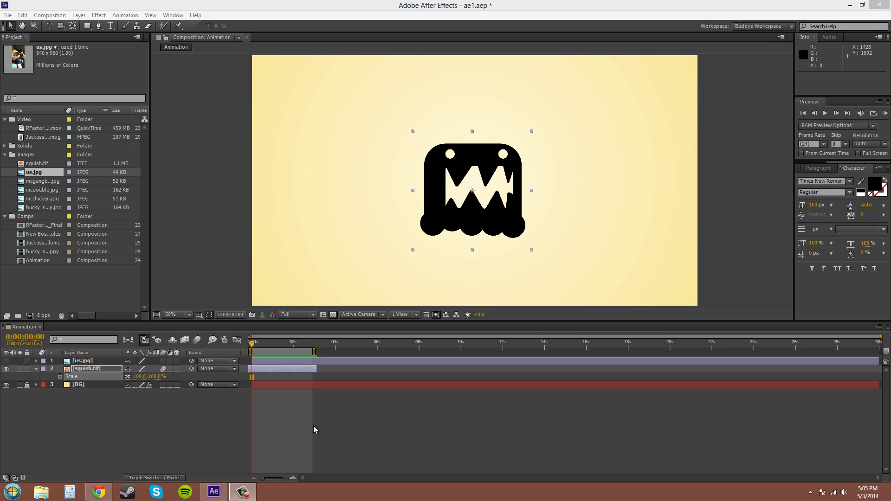
pyautogui.click(157, 376)
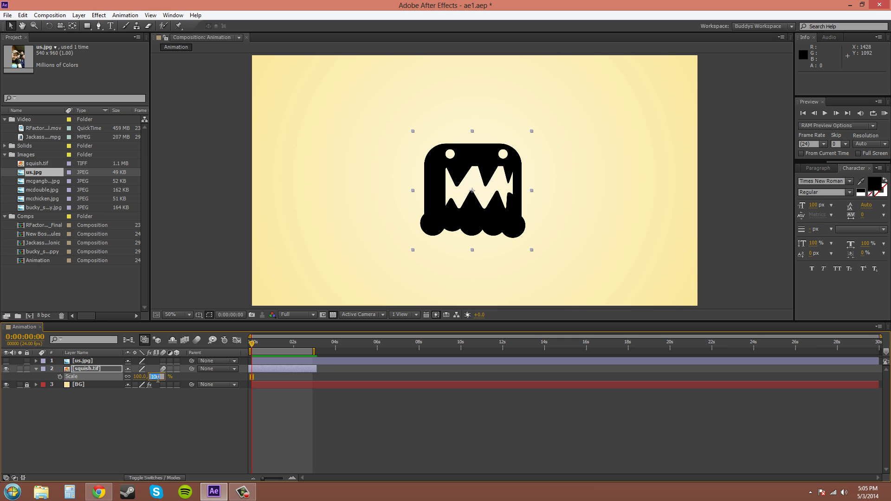
pyautogui.write('50')
pyautogui.press('Return')
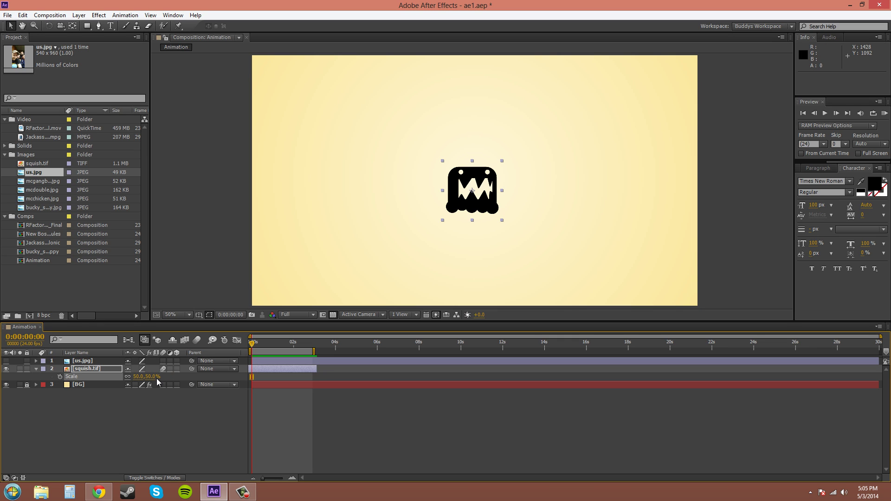
pyautogui.click(711, 218)
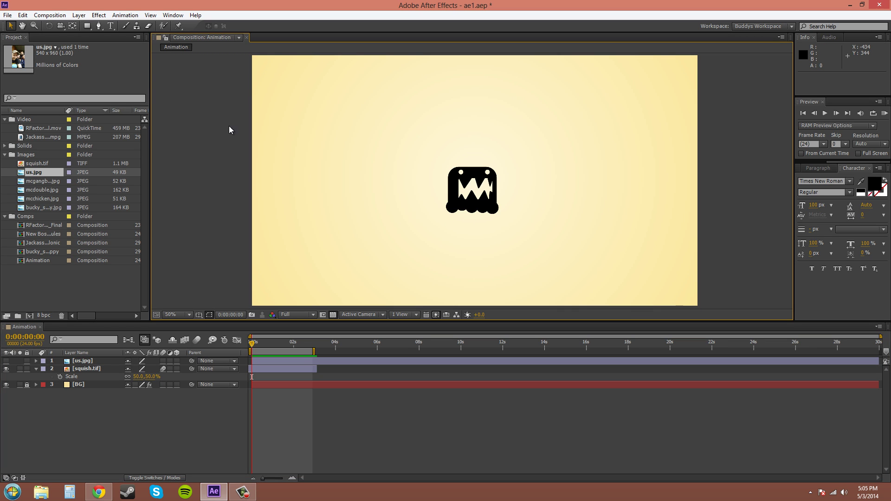
pyautogui.click(460, 196)
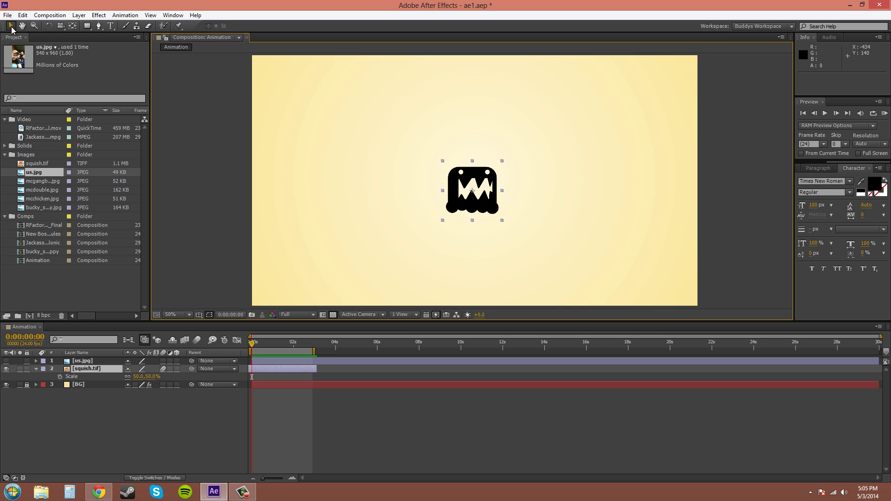
pyautogui.hotkey('ctrl', 'z')
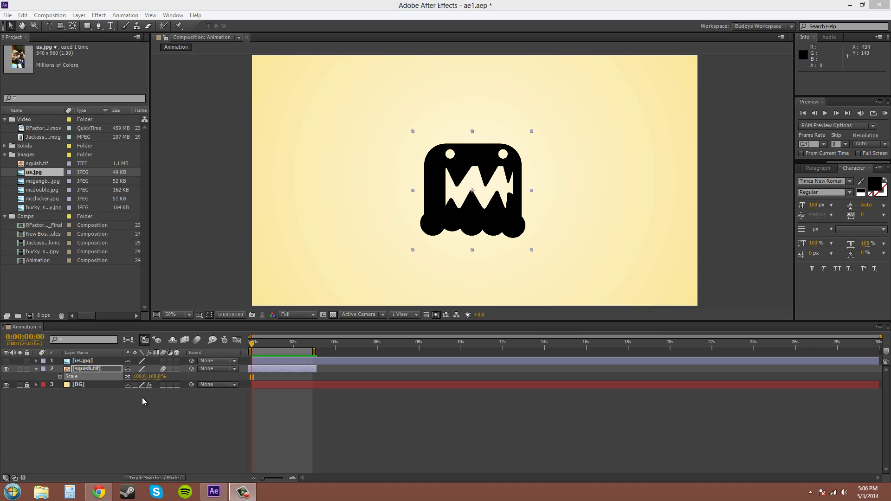
# Step: Squeeze squish.tif with a side handle, then Shift-drag a corner to a uniform 141.4% scale
pyautogui.click(131, 379)
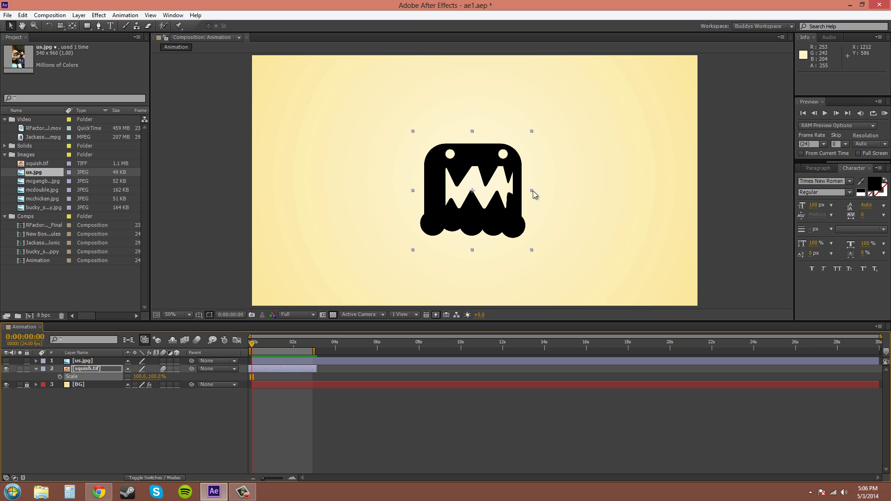
pyautogui.moveTo(532, 191); pyautogui.dragTo(485, 202)
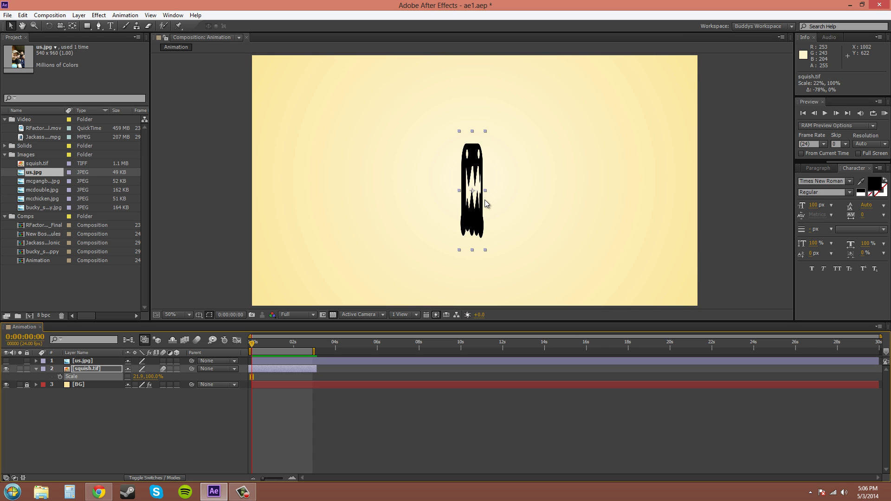
pyautogui.moveTo(486, 203); pyautogui.dragTo(556, 207)
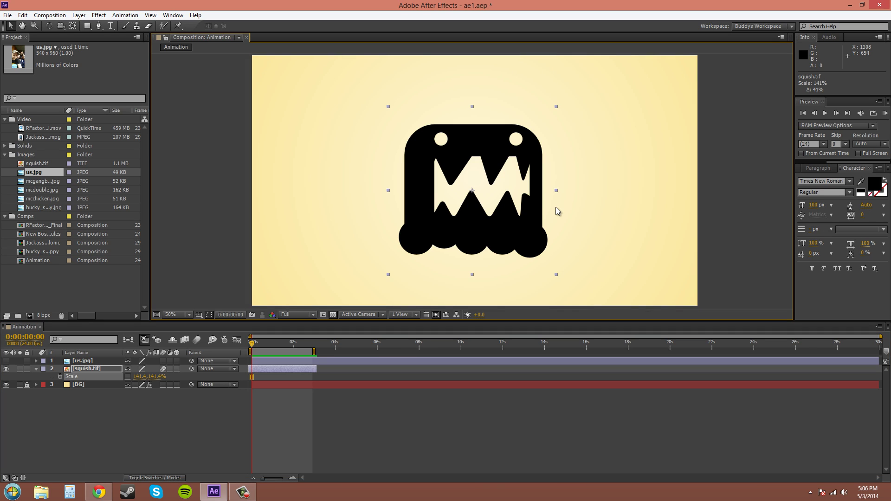